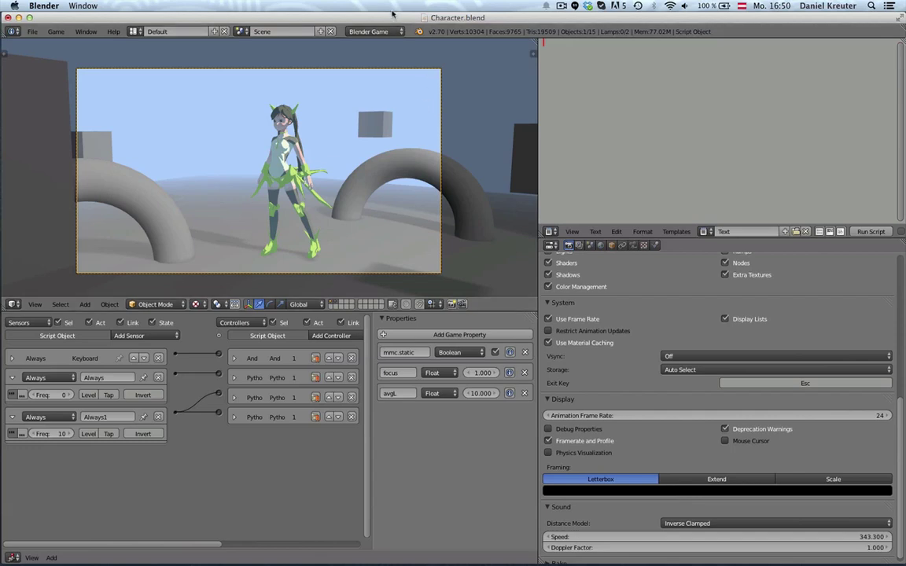
Orbit around the scene from several angles and briefly test-run the game
mouse_move(290, 156)
middle_mouse_down()
mouse_move(219, 158)
mouse_move(330, 252)
mouse_move(300, 219)
mouse_move(462, 196)
mouse_move(279, 202)
mouse_move(260, 192)
mouse_move(326, 203)
middle_mouse_up()
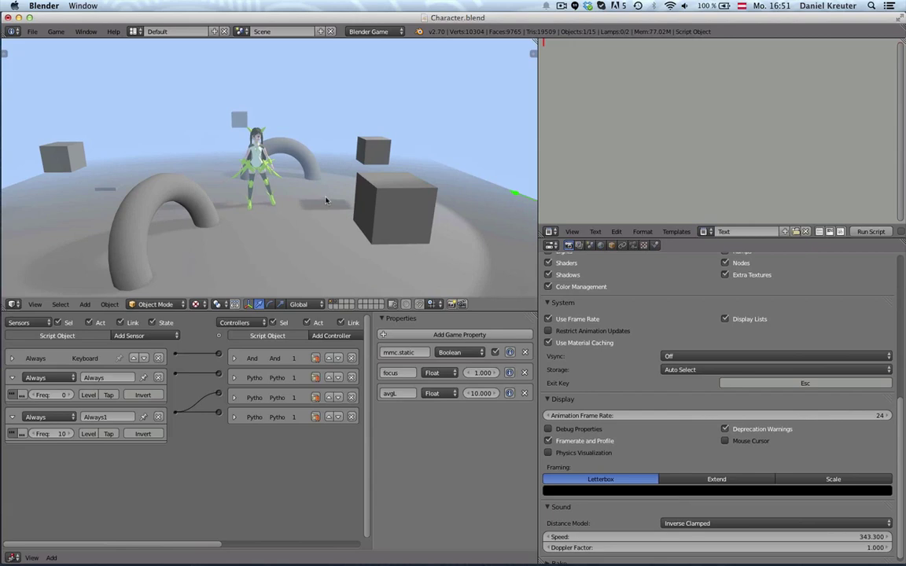
mouse_move(326, 199)
middle_mouse_down()
mouse_move(304, 202)
mouse_move(391, 194)
mouse_move(374, 195)
mouse_move(373, 231)
mouse_move(354, 209)
mouse_move(318, 201)
mouse_move(371, 187)
mouse_move(166, 217)
mouse_move(291, 226)
mouse_move(248, 219)
mouse_move(267, 183)
middle_mouse_up()
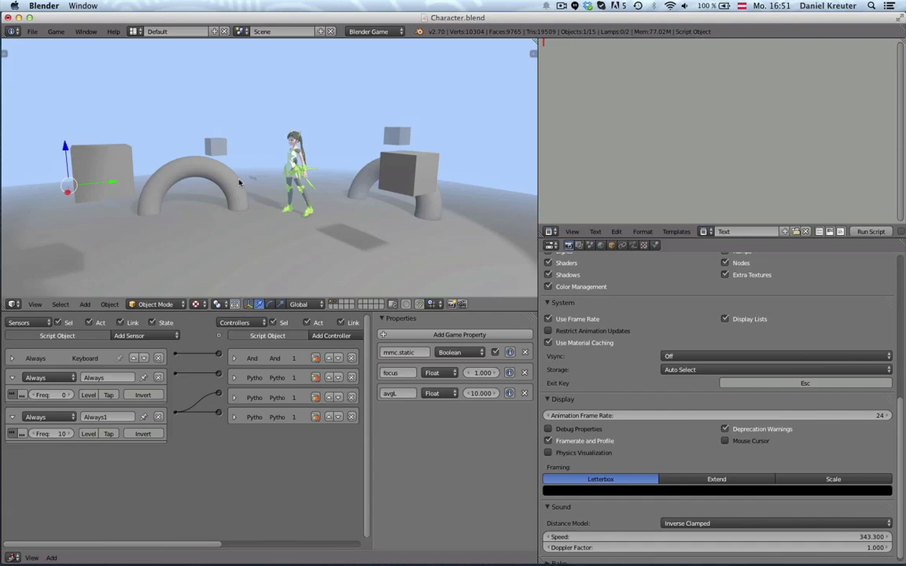
mouse_move(240, 183)
middle_mouse_down()
mouse_move(368, 194)
mouse_move(191, 229)
middle_mouse_up()
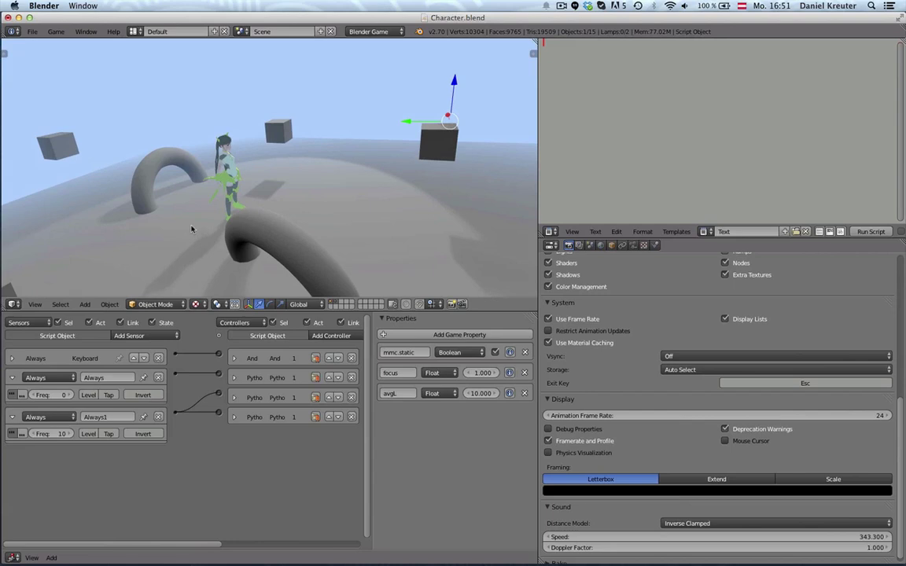
middle_click_drag(191, 229, 153, 215)
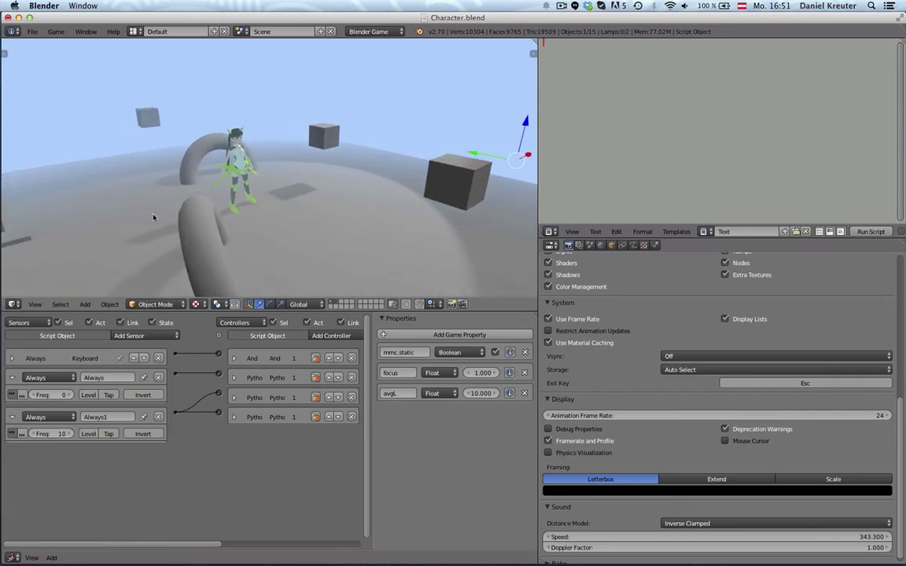
middle_click_drag(209, 214, 238, 200)
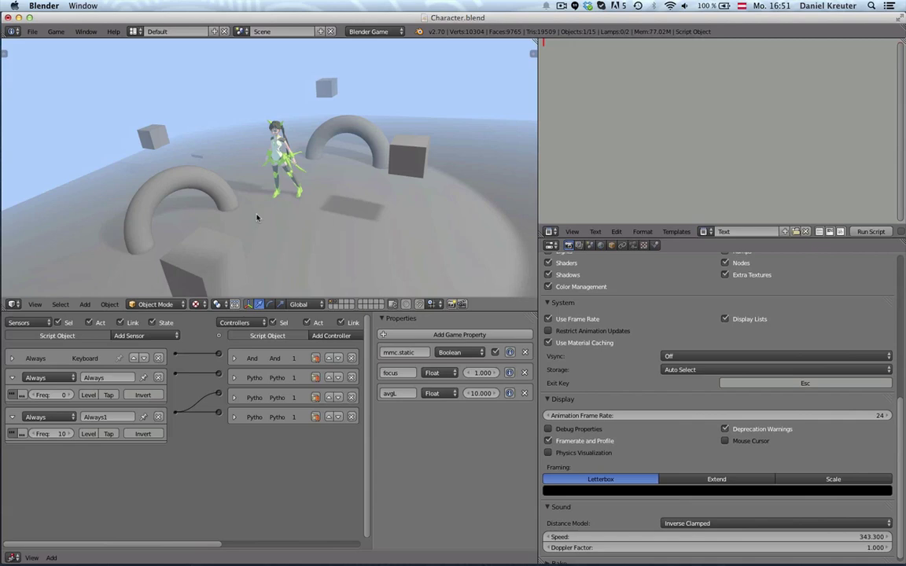
key("p")
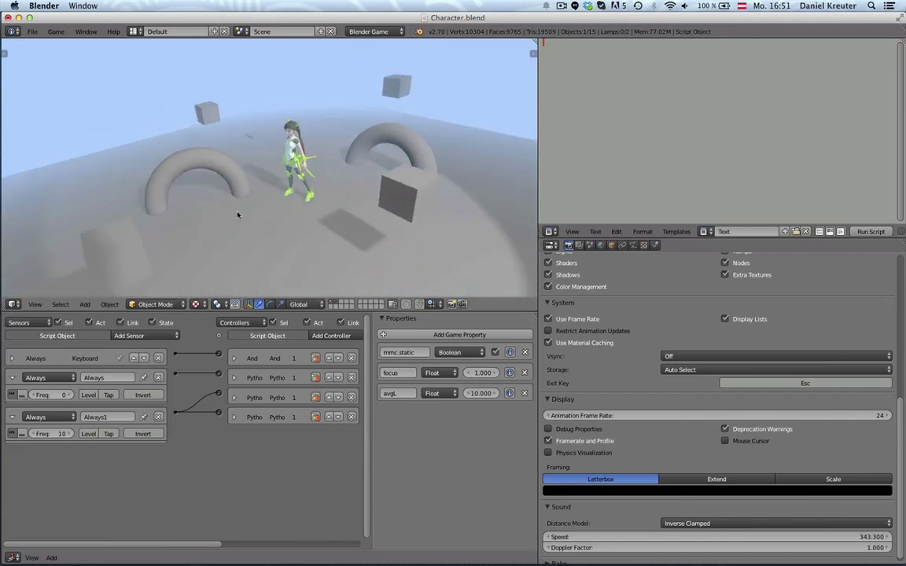
key("Escape")
mouse_move(246, 175)
middle_mouse_down()
mouse_move(279, 207)
mouse_move(293, 208)
mouse_move(273, 241)
mouse_move(280, 271)
mouse_move(419, 176)
mouse_move(289, 167)
mouse_move(315, 189)
mouse_move(395, 189)
middle_mouse_up()
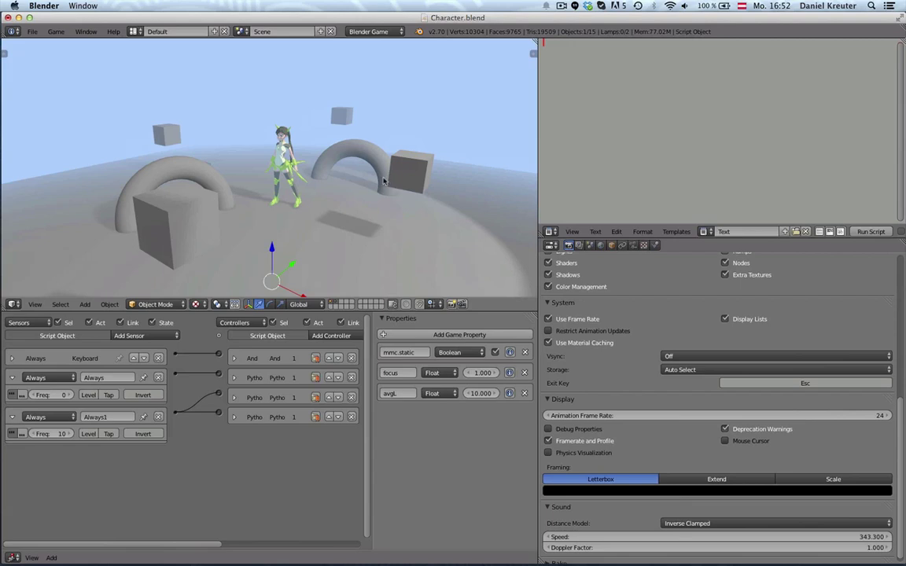
Return to the scene camera's view and adjust the zoom
key("KP_0")
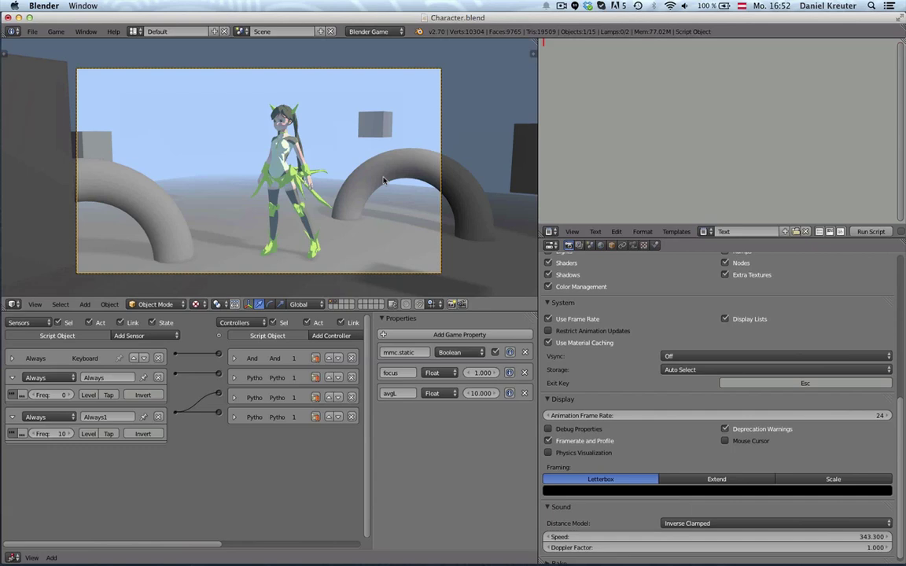
scroll(384, 180, "up", 2)
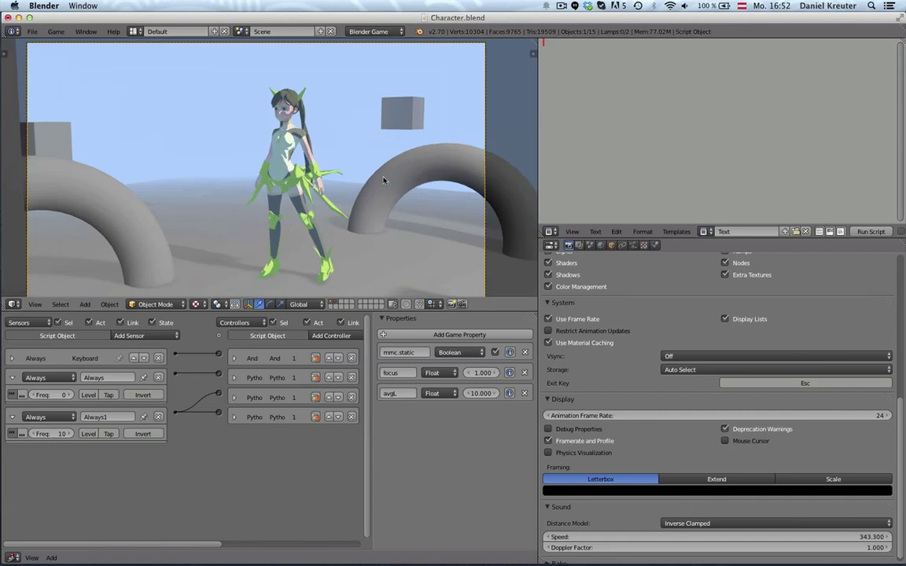
scroll(384, 185, "down", 1)
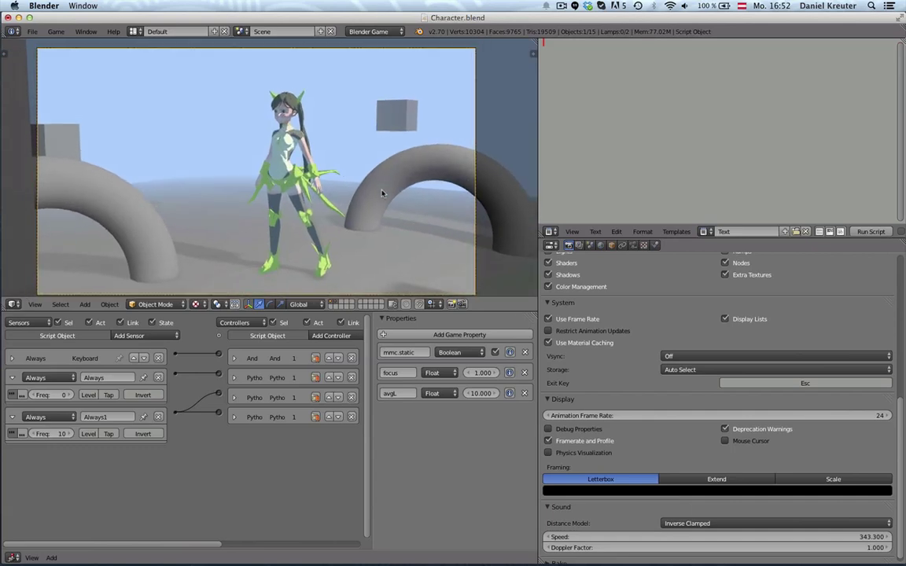
scroll(383, 193, "down", 1)
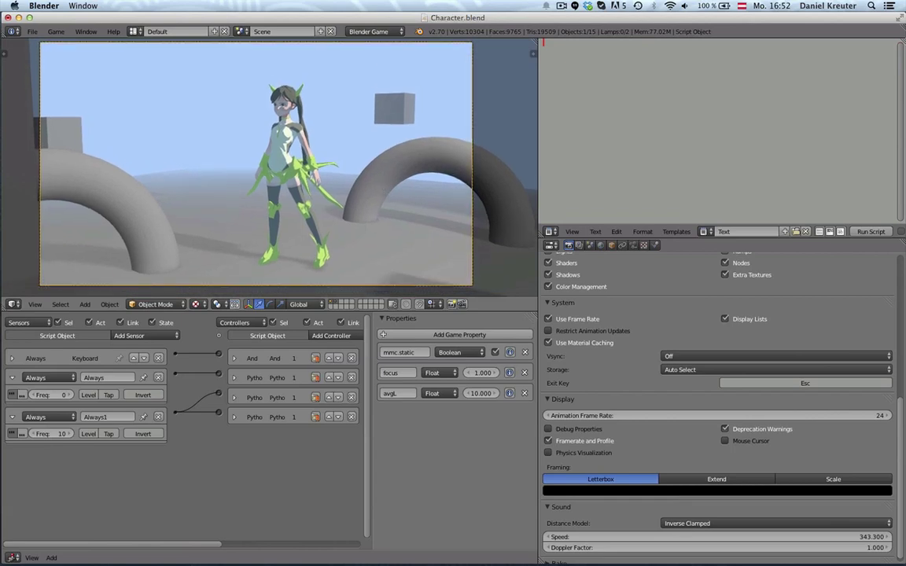
Run the game with profile statistics, then turn off Show Framerate and Profile
key("p")
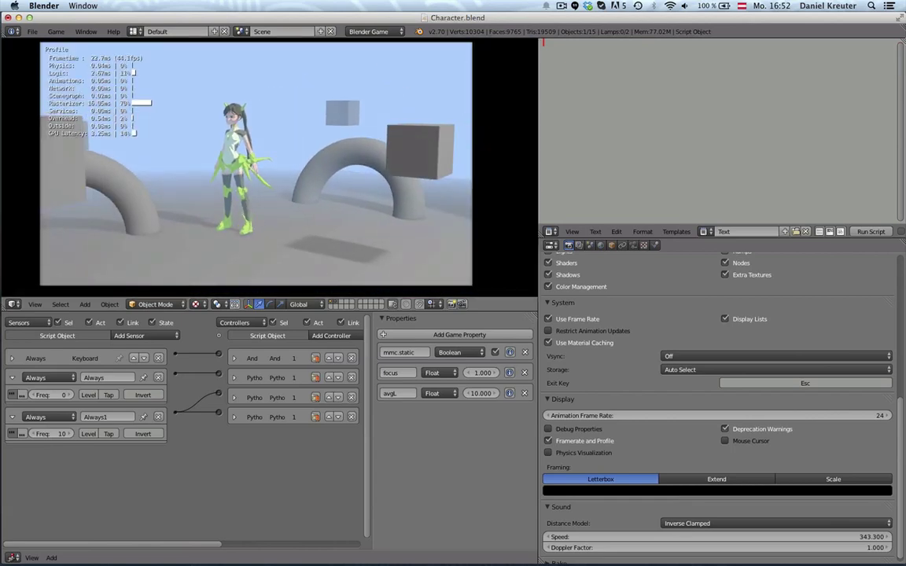
key("Escape")
left_click(56, 31)
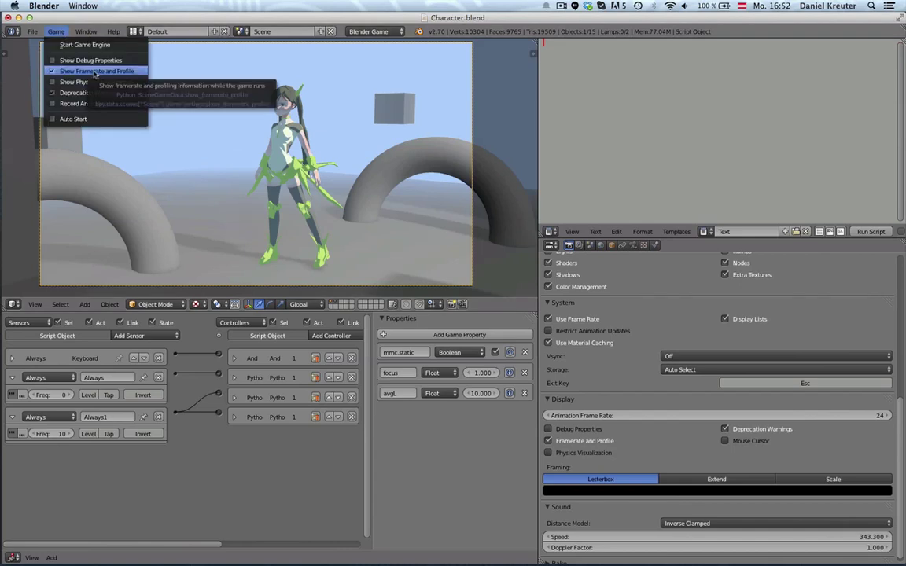
left_click(92, 73)
Start the game engine with P to watch the character animate without the overlay
key("p")
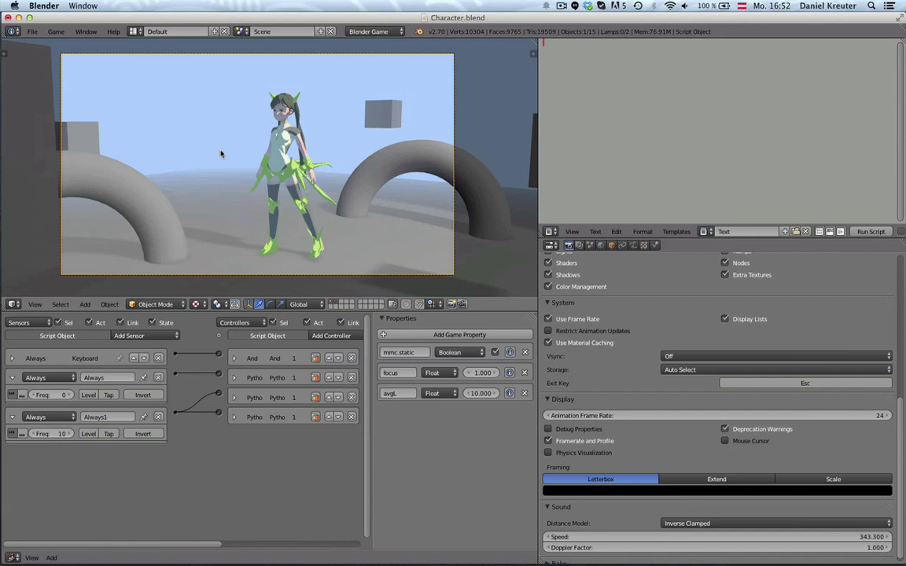